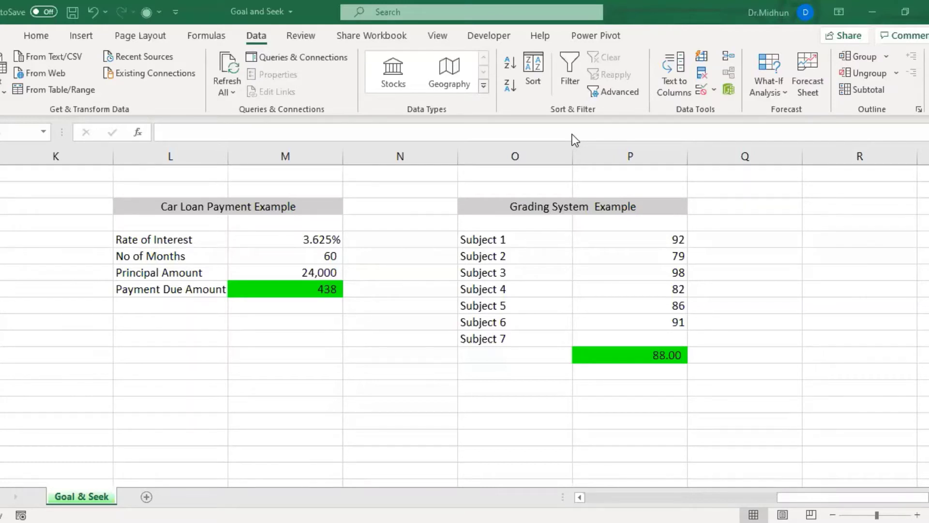
Examine the Car Loan Payment and Grading System examples, including the PMT formula behind the Payment Due Amount in M8.
left_click(262, 207)
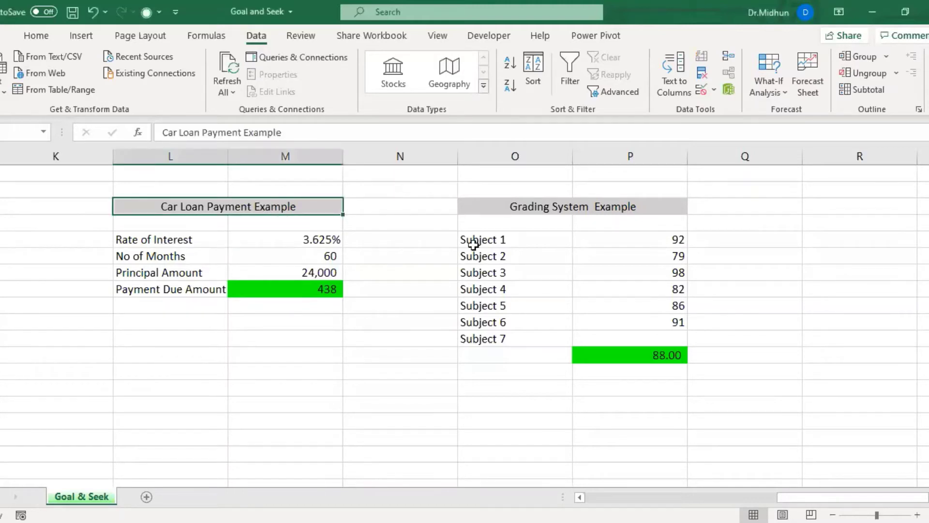
left_click(564, 208)
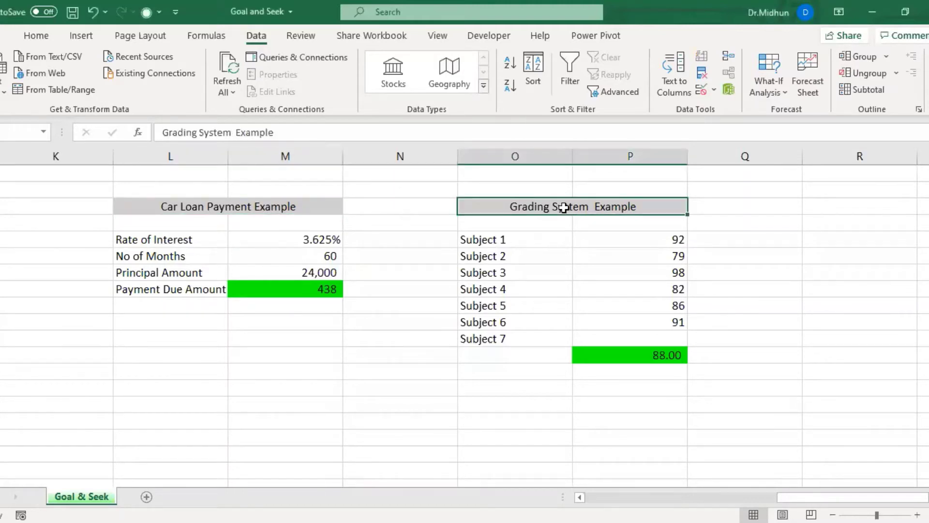
left_click(289, 208)
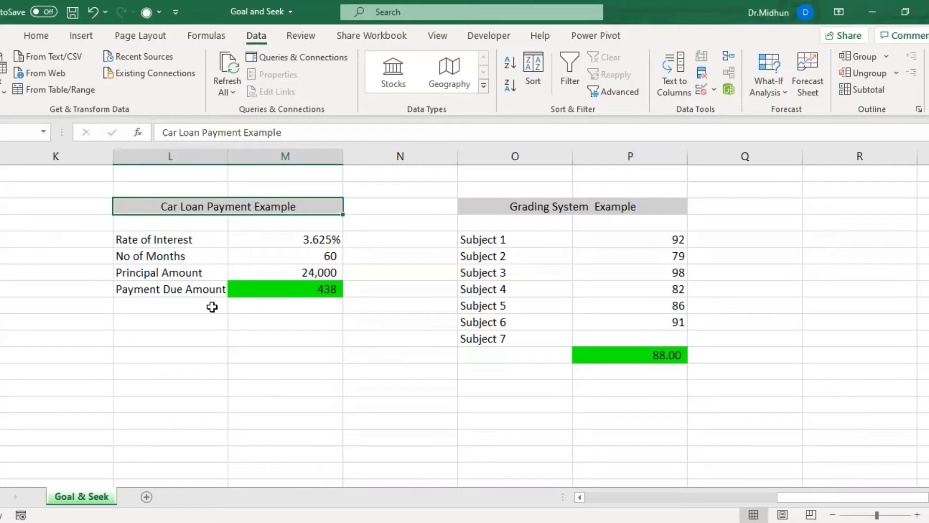
left_click(301, 292)
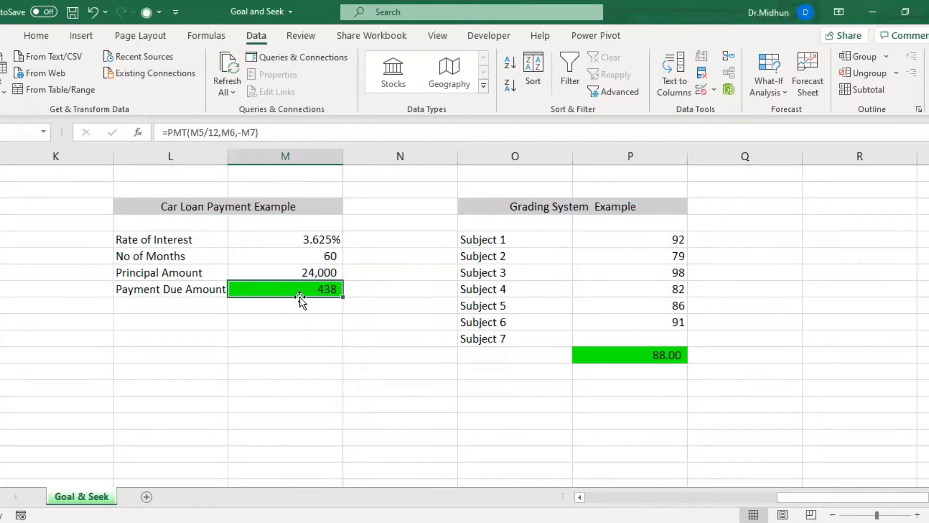
left_click(269, 135)
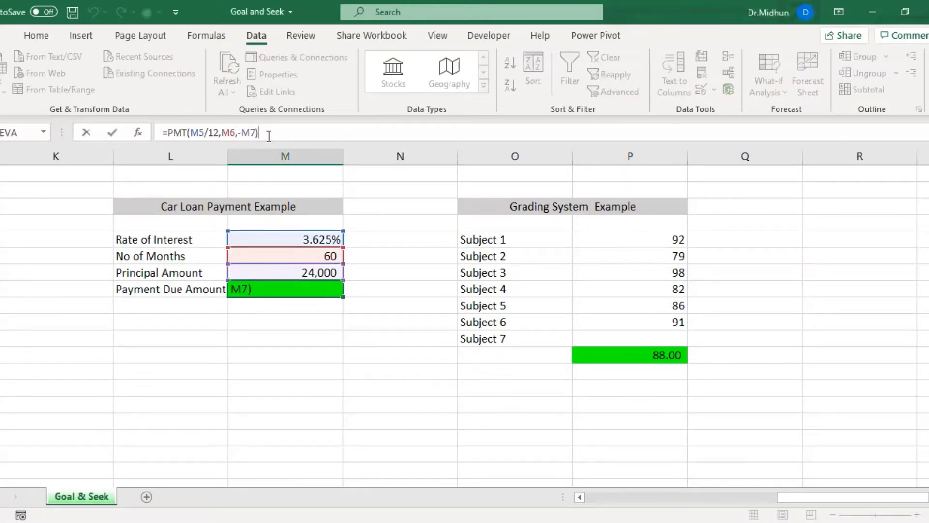
key("Escape")
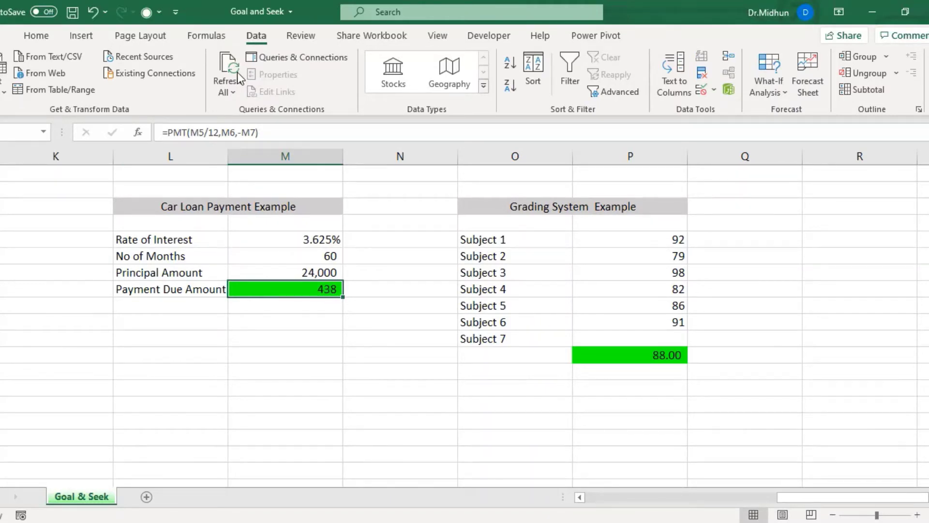
Use Goal Seek to bring the Payment Due Amount in M8 to 500 by changing the Principal Amount in M7, keeping the solution.
left_click(773, 92)
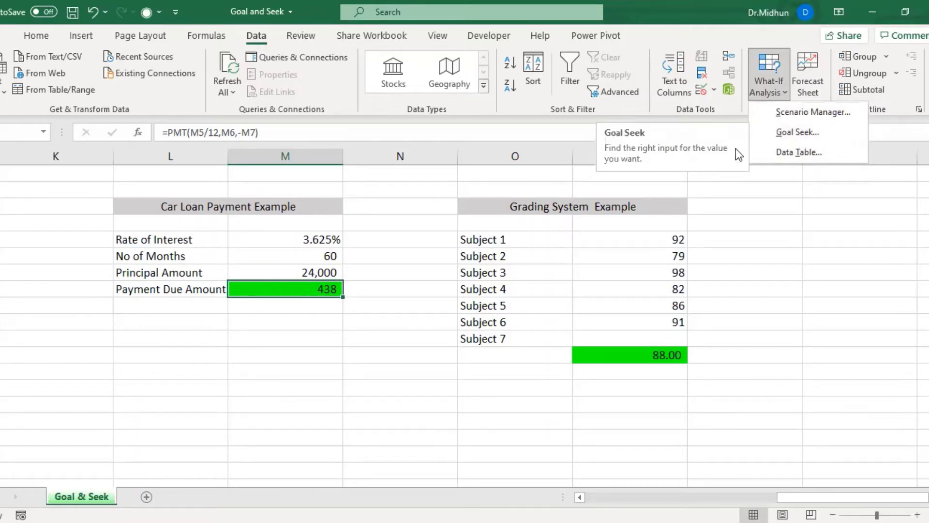
left_click(791, 135)
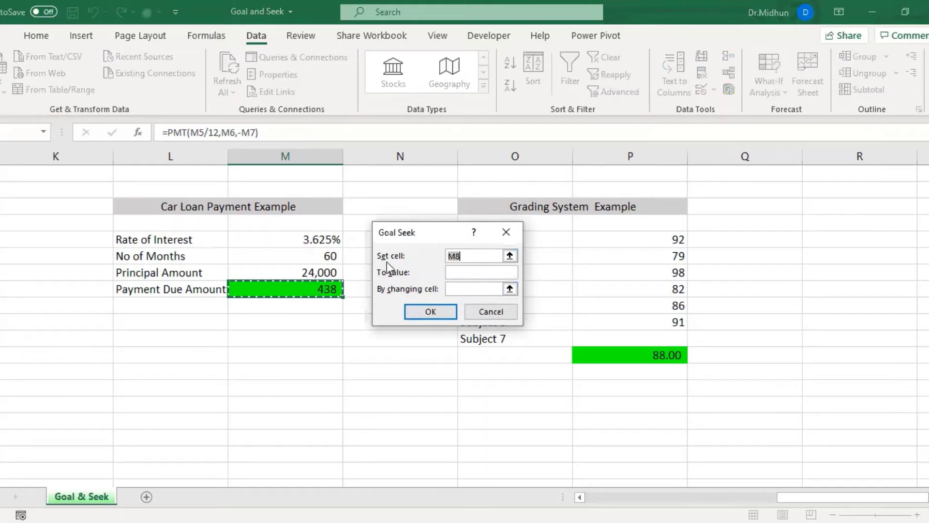
left_click(452, 274)
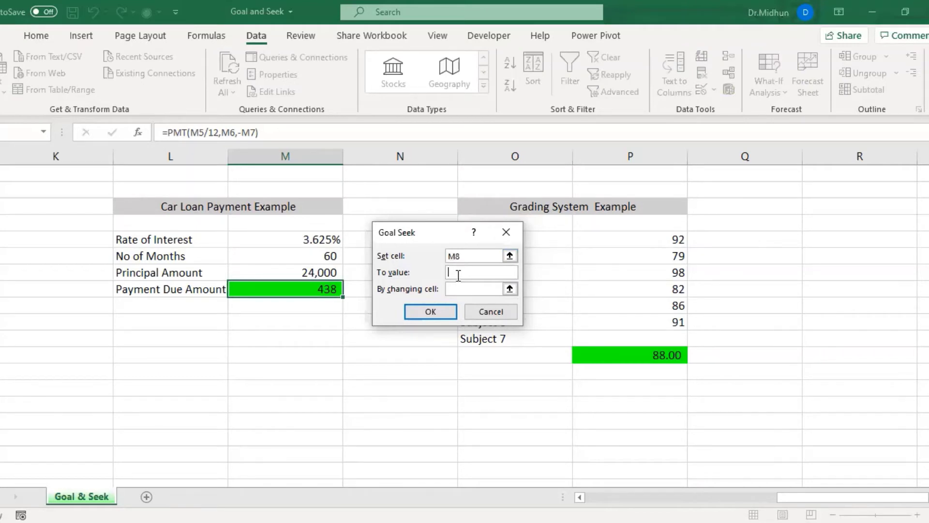
type("500")
left_click(466, 289)
left_click(325, 273)
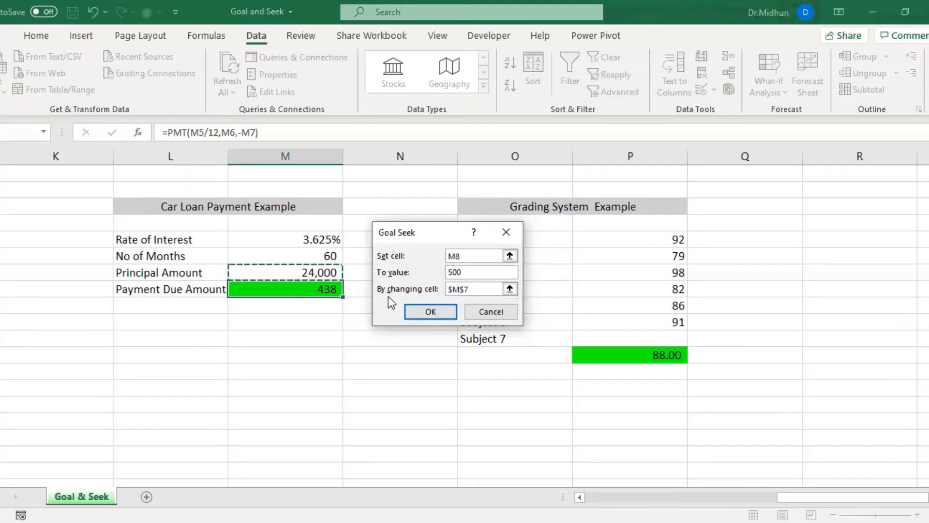
left_click(409, 315)
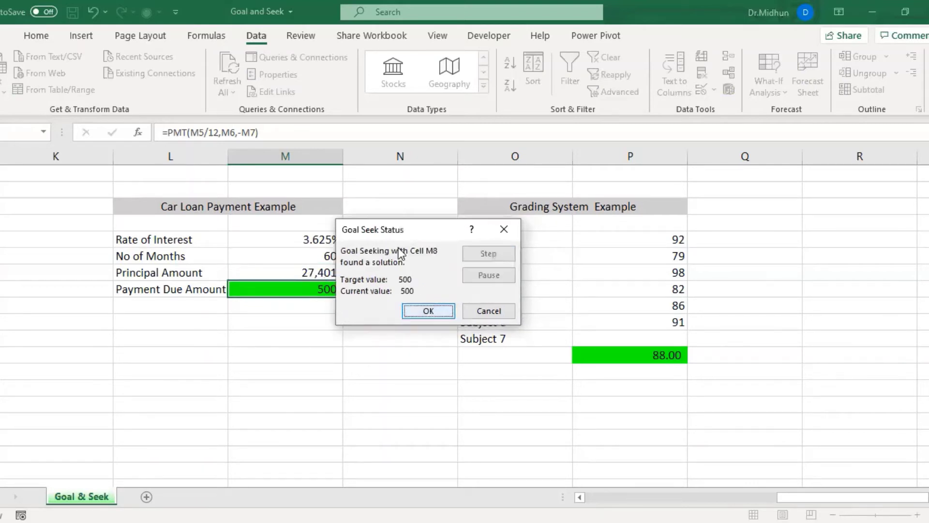
left_click_drag(399, 228, 443, 231)
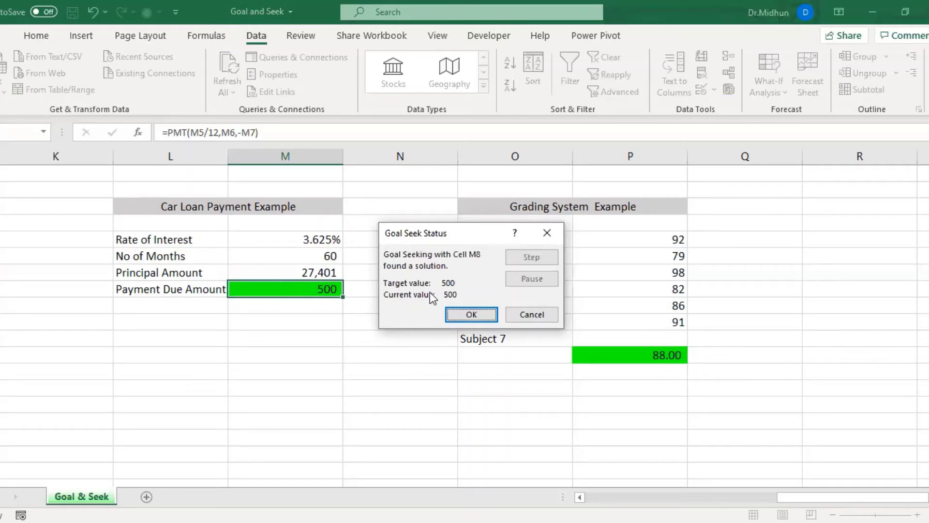
left_click(472, 316)
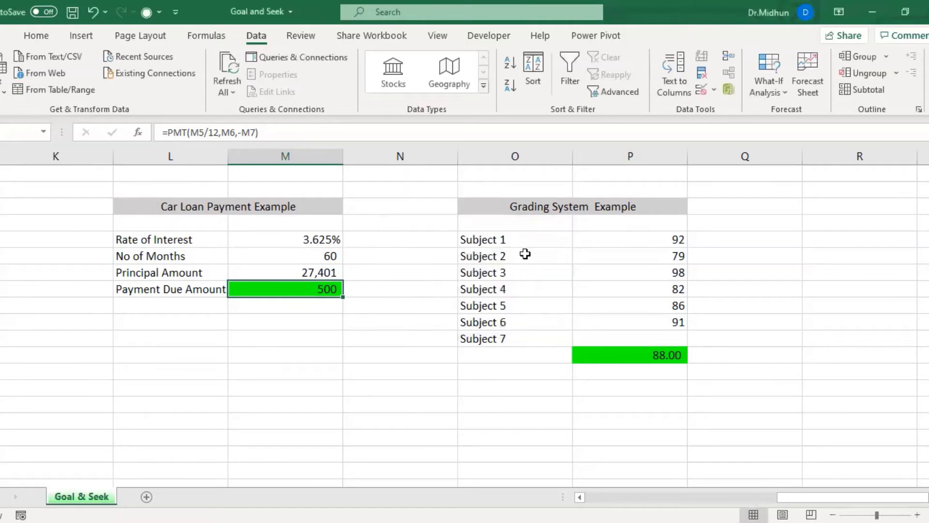
Examine the Grading System example's subjects, the AVERAGE formula in P12 and the empty Subject 7 score cell.
left_click(522, 205)
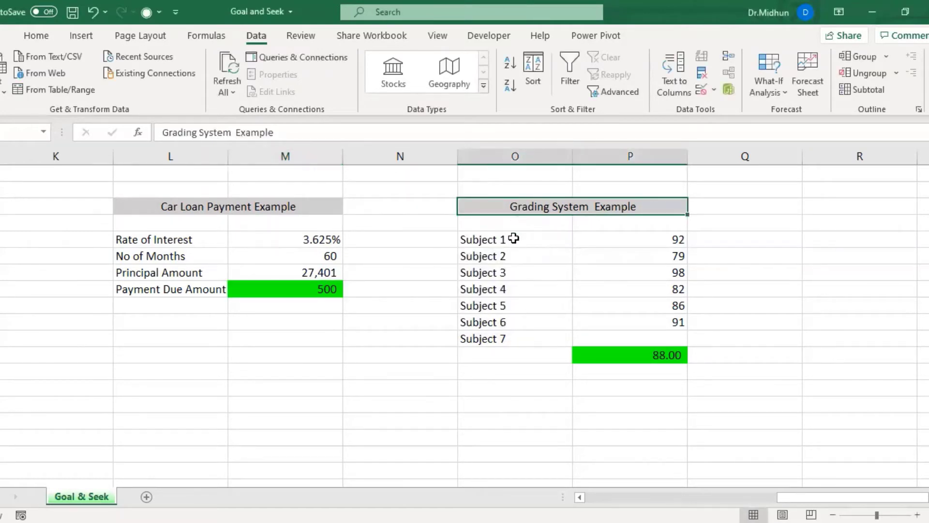
left_click(504, 239)
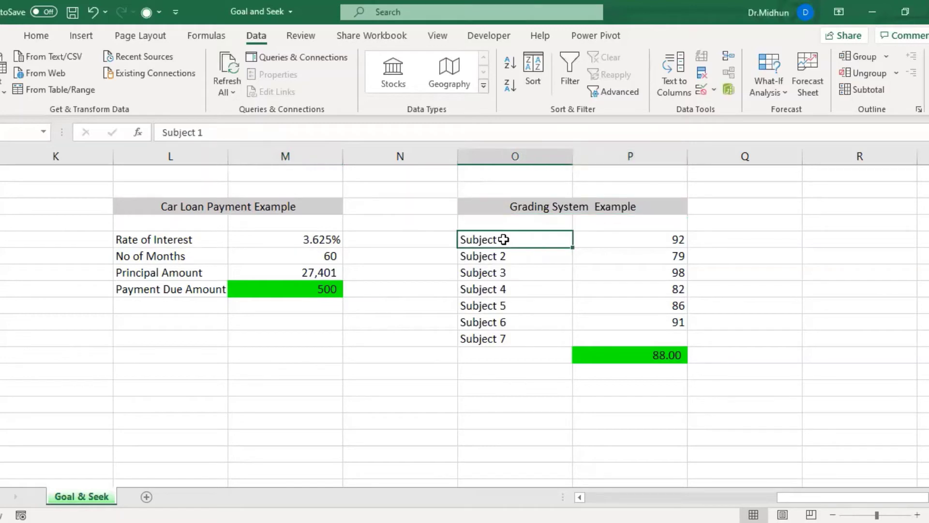
left_click(508, 253)
left_click(515, 271)
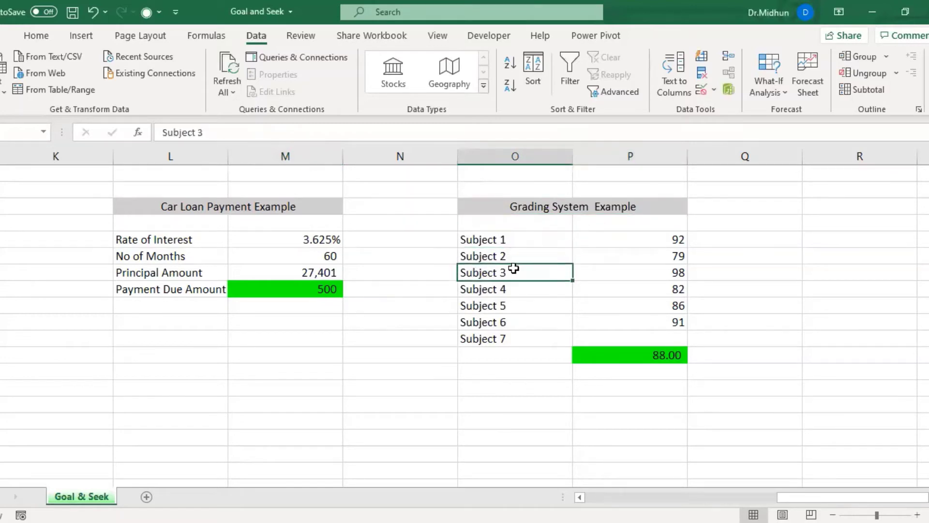
left_click(614, 354)
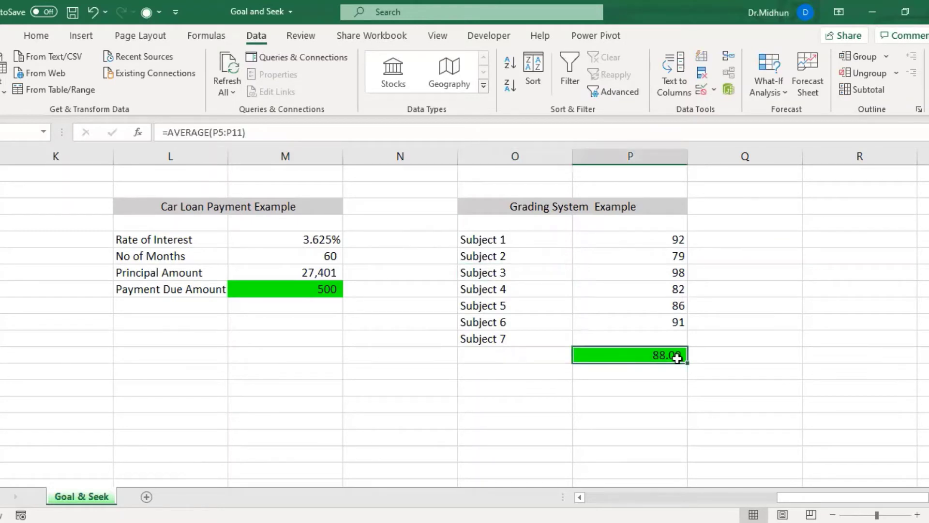
left_click(254, 131)
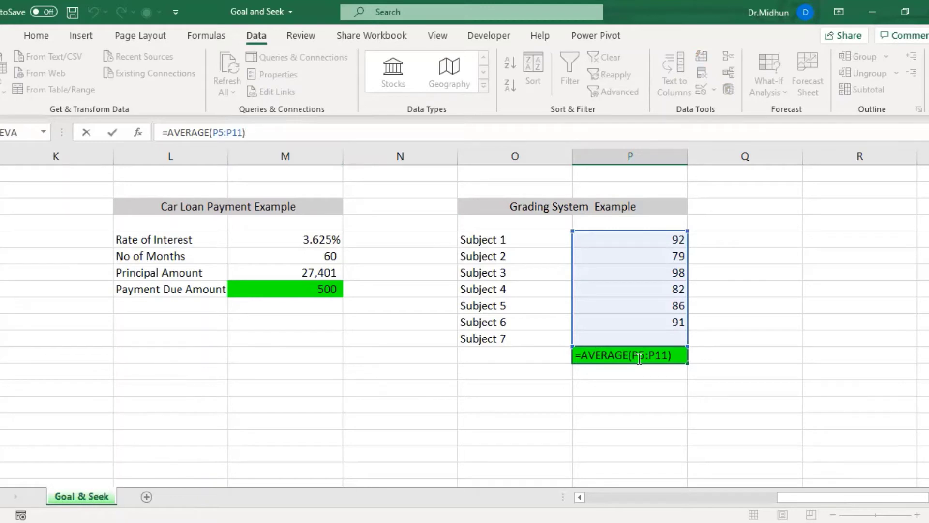
key("Return")
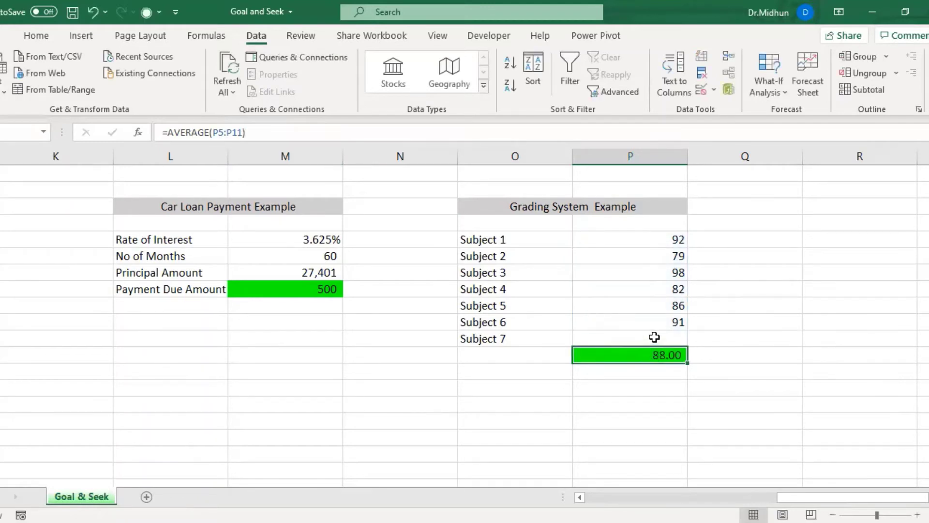
left_click(655, 337)
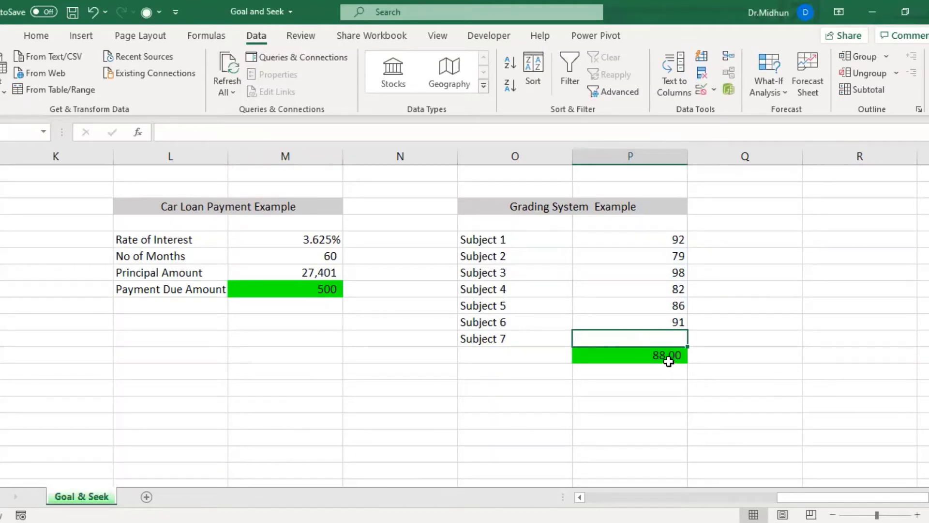
Try Goal Seek on the average grade in P12 with target 90 by changing the Subject 7 score in P11, and discard the solution.
left_click(668, 356)
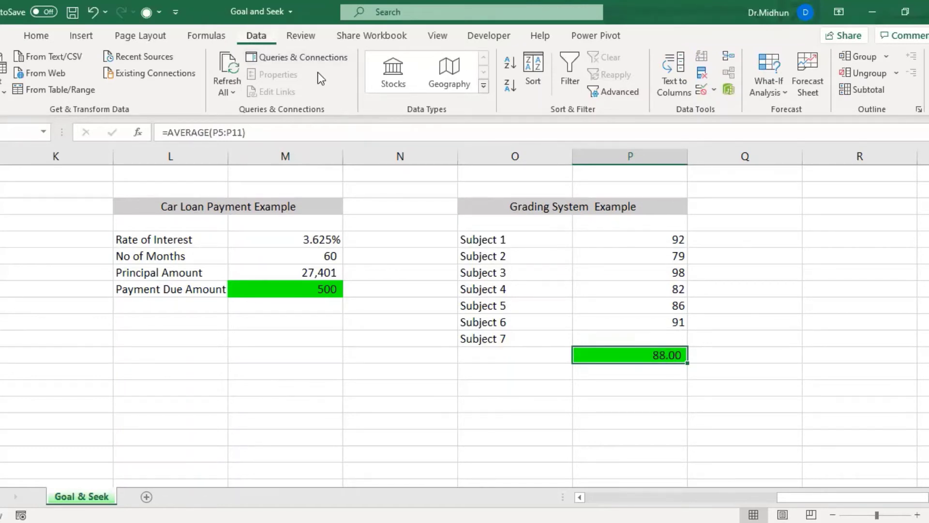
left_click(763, 90)
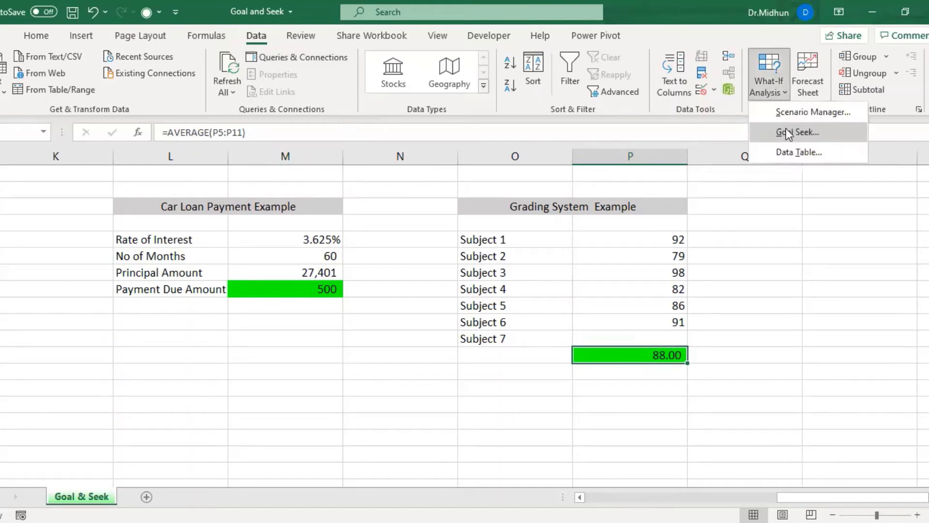
left_click(786, 132)
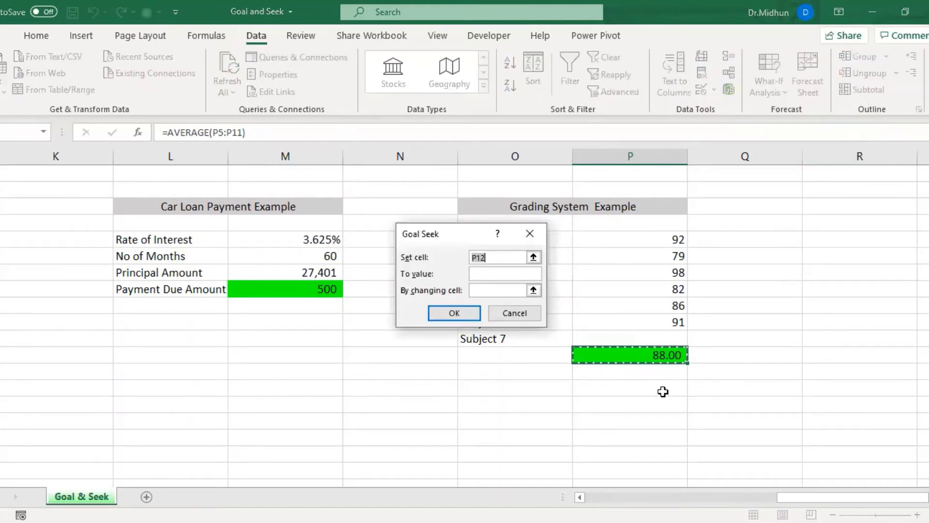
left_click_drag(446, 241, 339, 263)
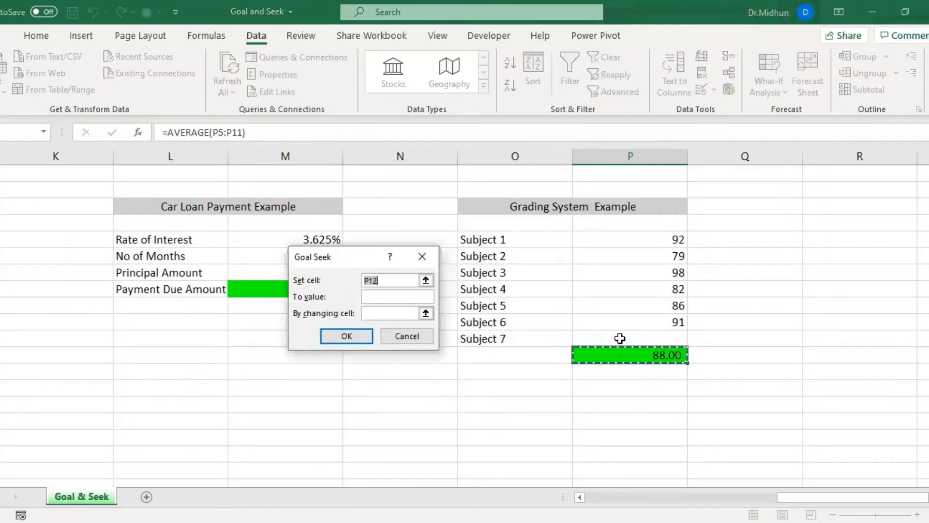
left_click(386, 296)
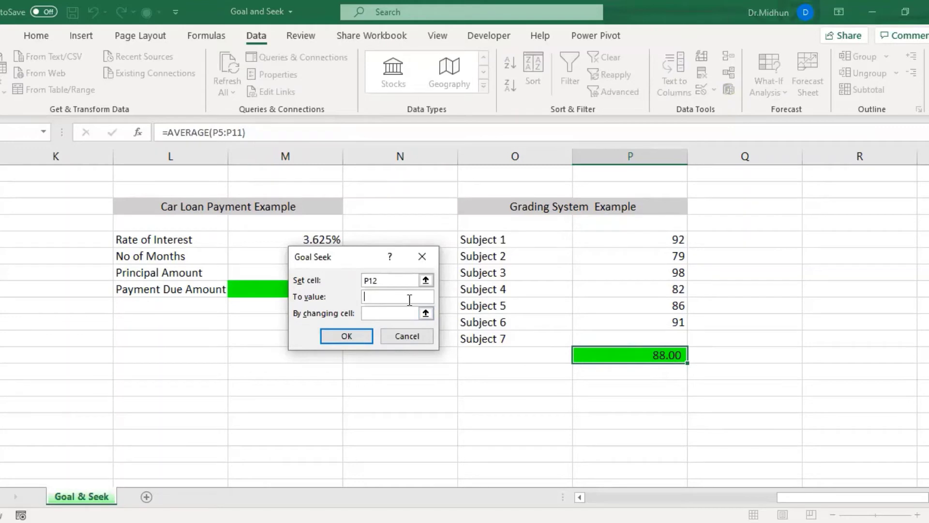
type("90")
left_click(396, 317)
left_click(615, 338)
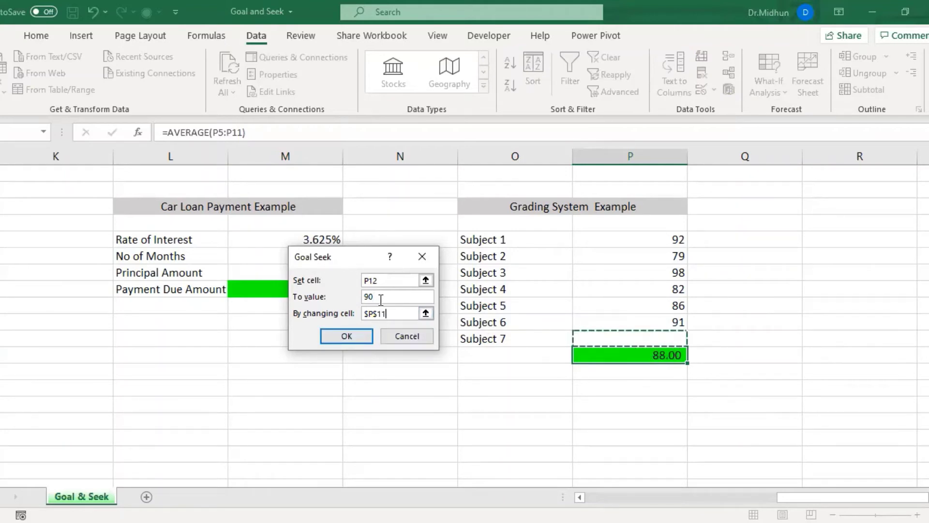
left_click(345, 336)
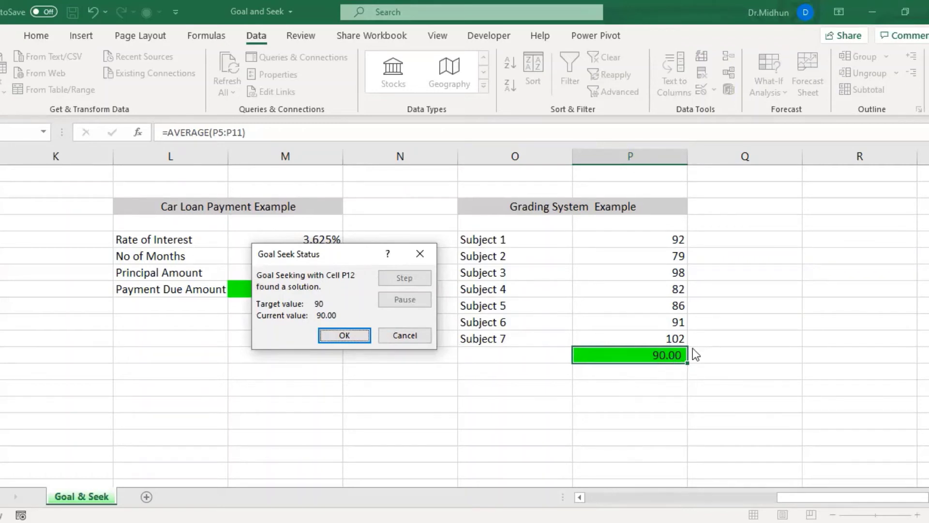
left_click(411, 337)
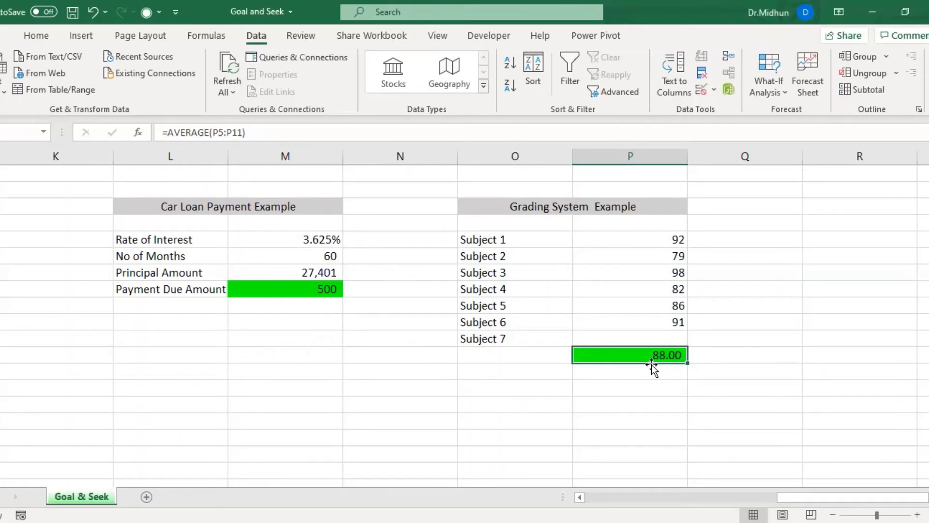
Use Goal Seek to bring the average grade in P12 to 89.5 by changing the Subject 7 score in P11, keeping the solution.
left_click(760, 90)
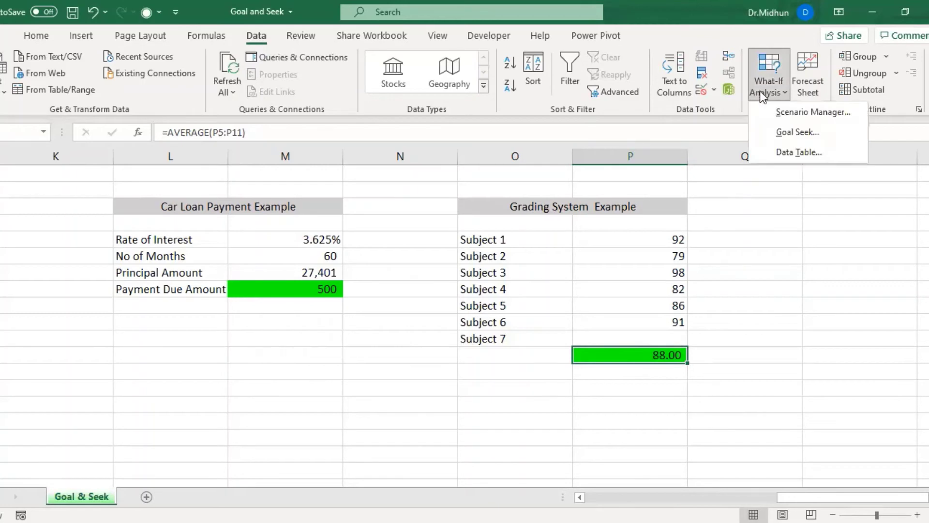
left_click(782, 132)
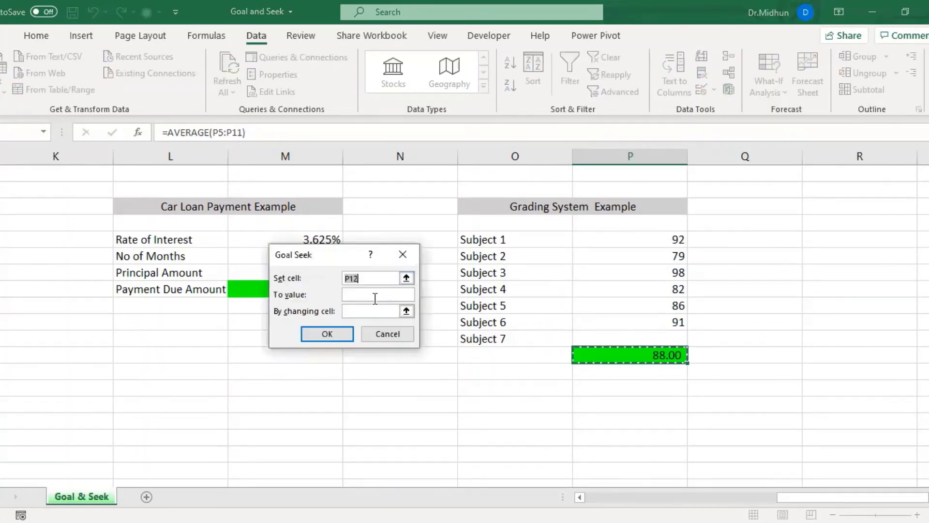
left_click(375, 298)
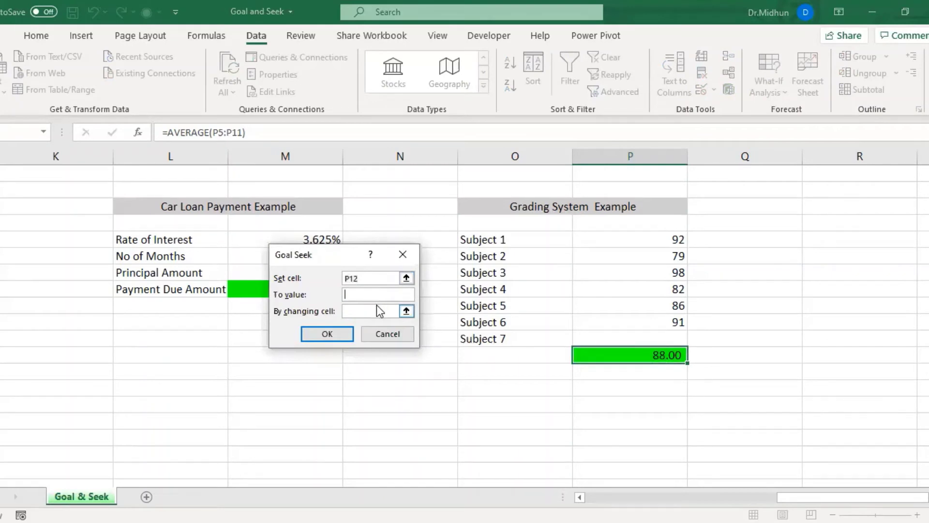
type("89.5")
left_click(365, 312)
left_click(613, 335)
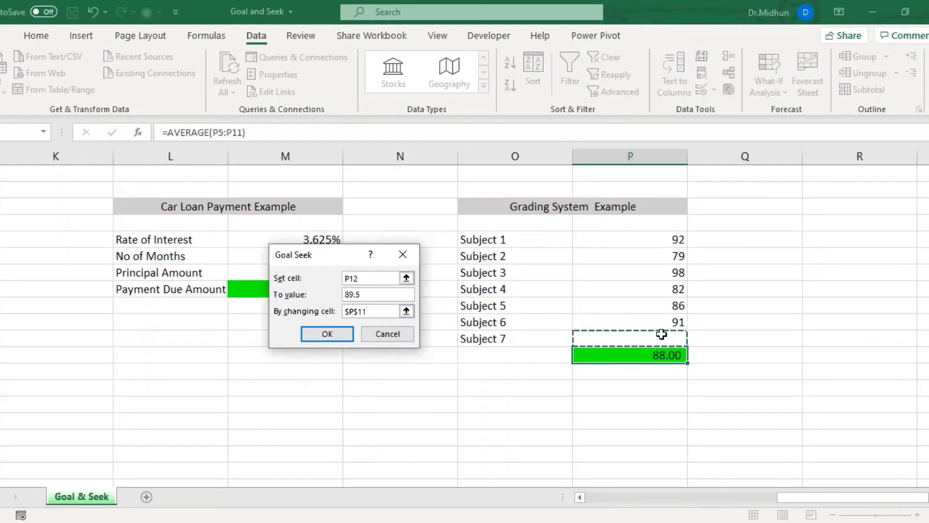
left_click(312, 338)
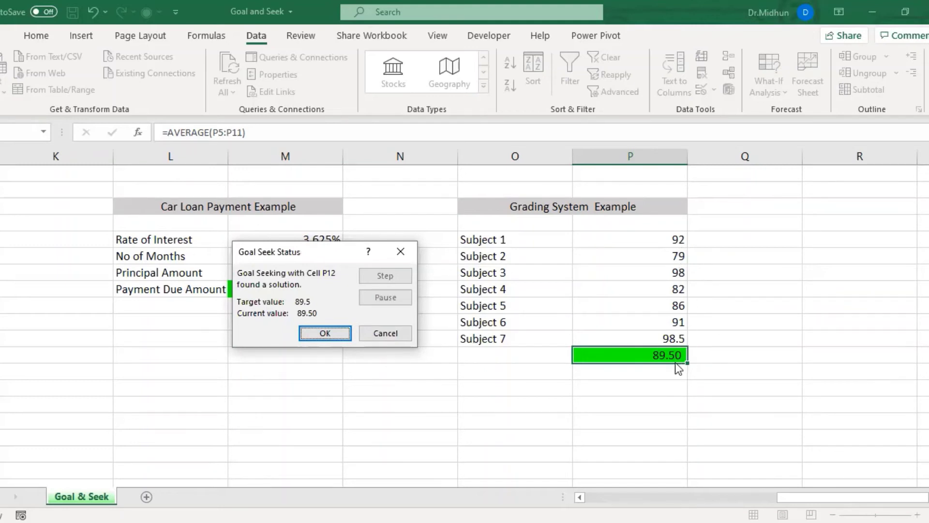
left_click(324, 333)
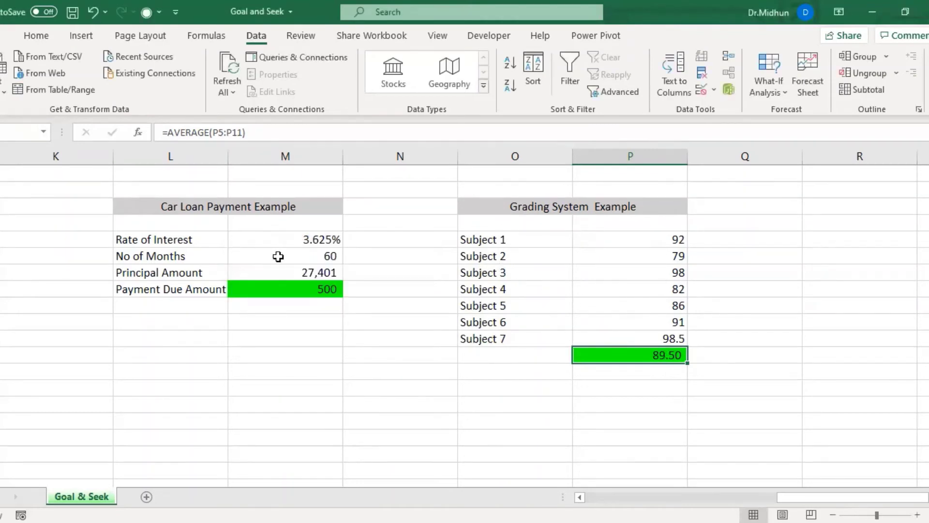
left_click(235, 210)
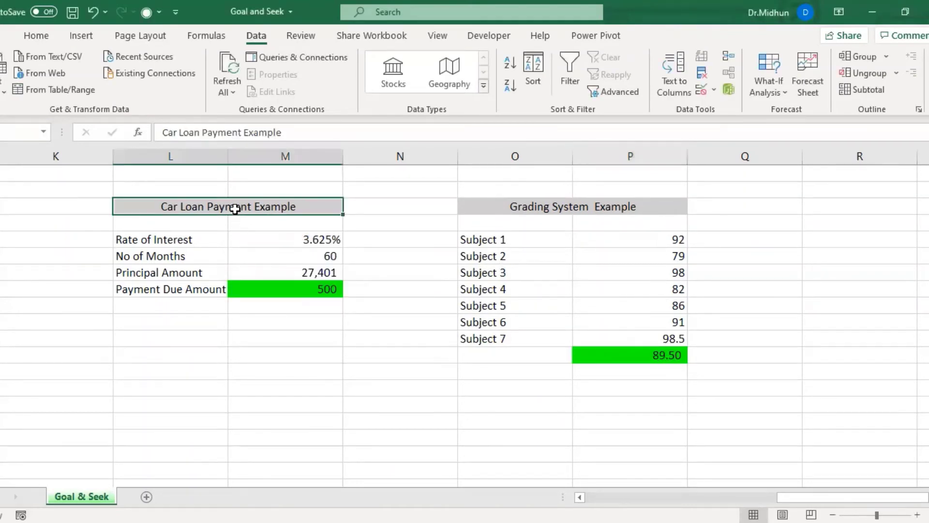
Examine the employee table's name, Salary and New Salary columns, the percentage in D1 and the New Salary formula in C2.
left_click(576, 210)
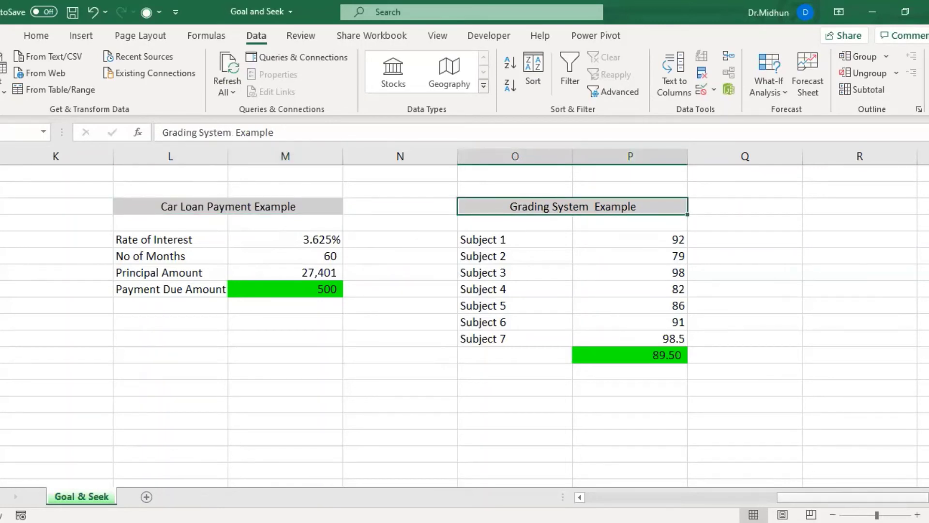
left_click_drag(851, 497, 804, 497)
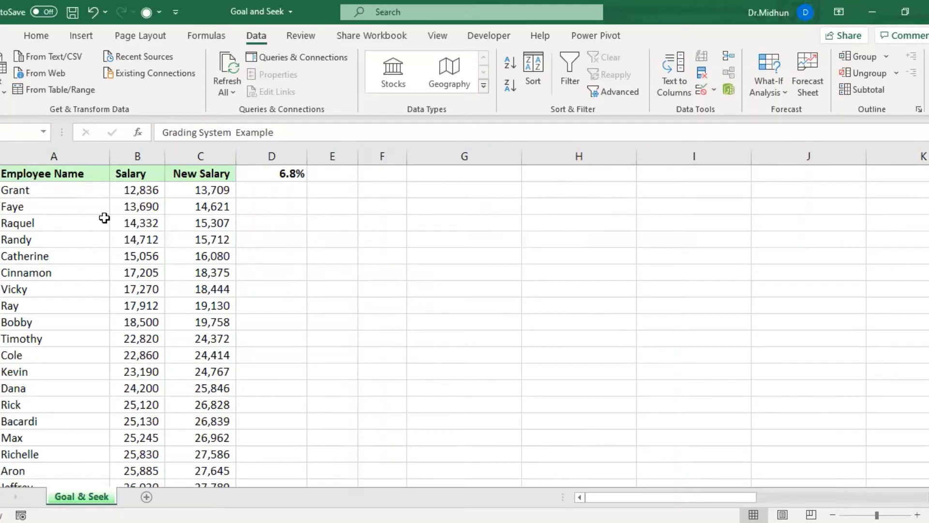
left_click(70, 156)
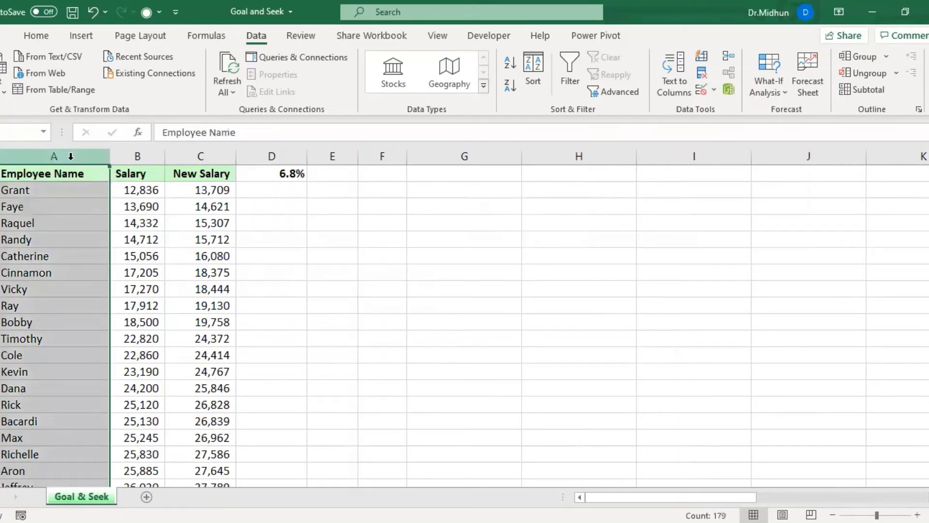
left_click(137, 154)
left_click(193, 155)
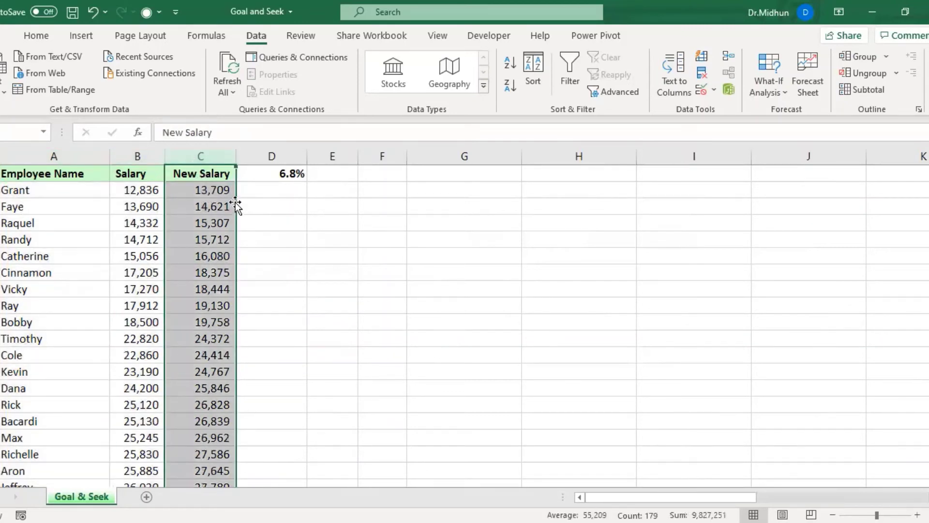
left_click(280, 173)
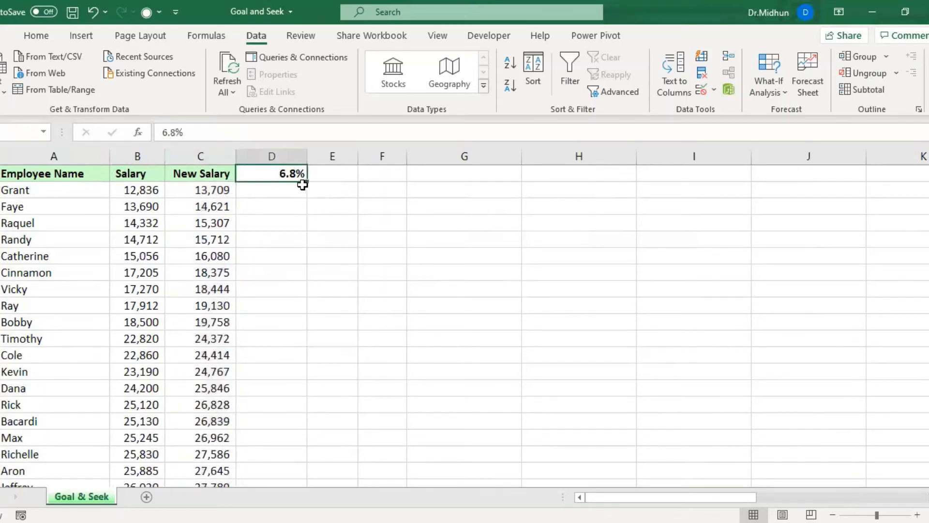
left_click(207, 190)
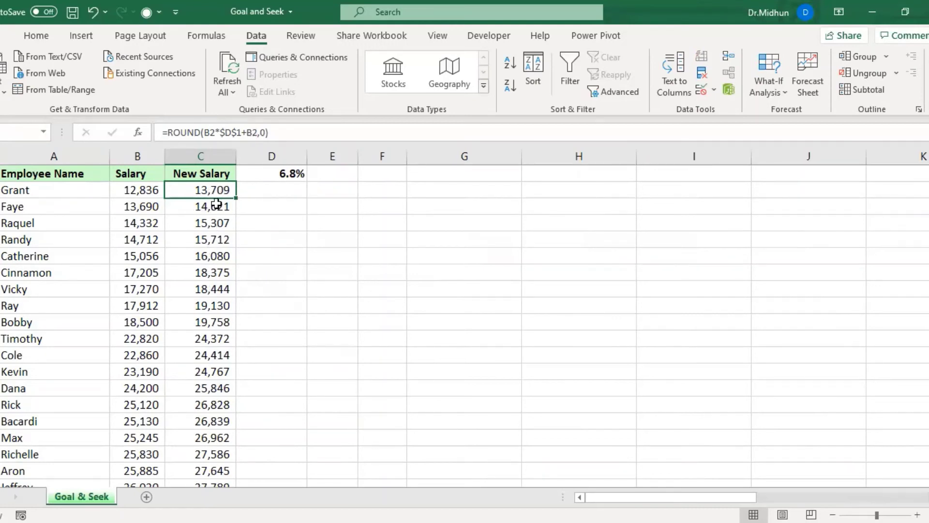
left_click(246, 190)
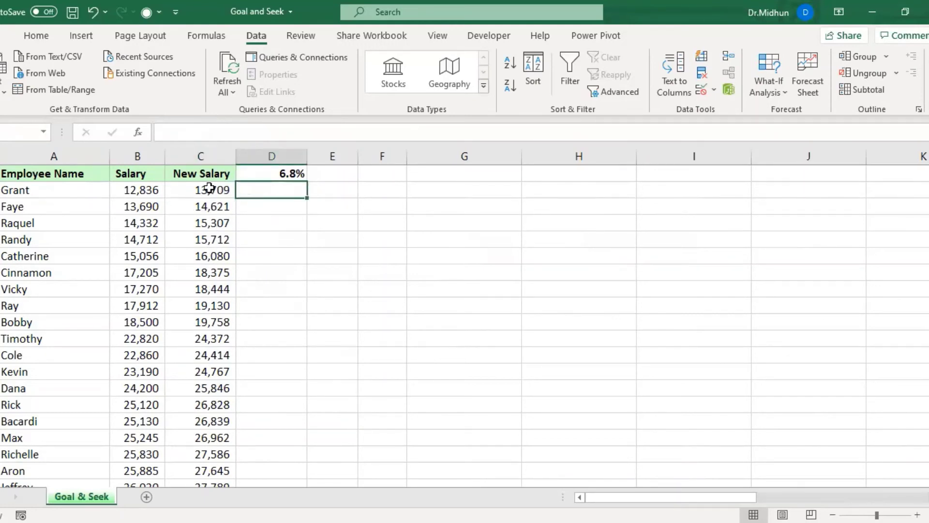
left_click(276, 175)
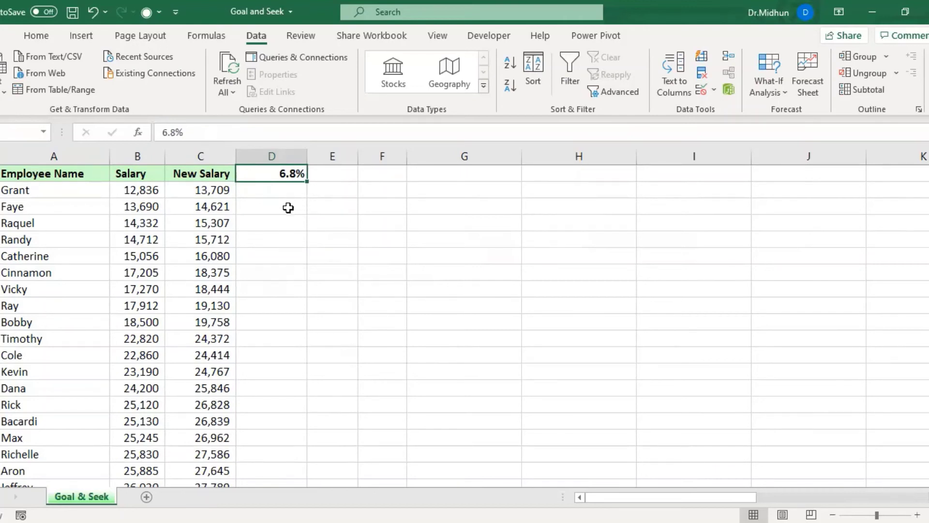
left_click(220, 195)
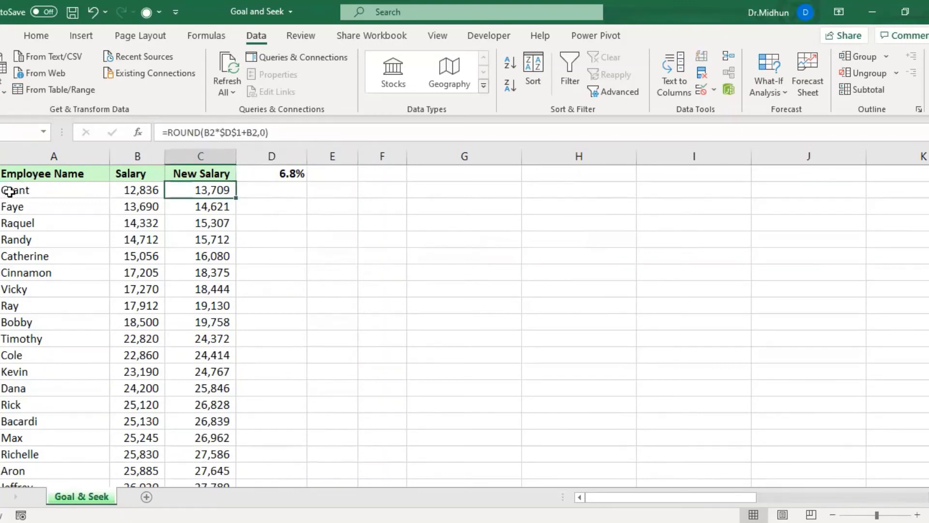
Look at the last employee record in column A and return to cell A1.
left_click(27, 192)
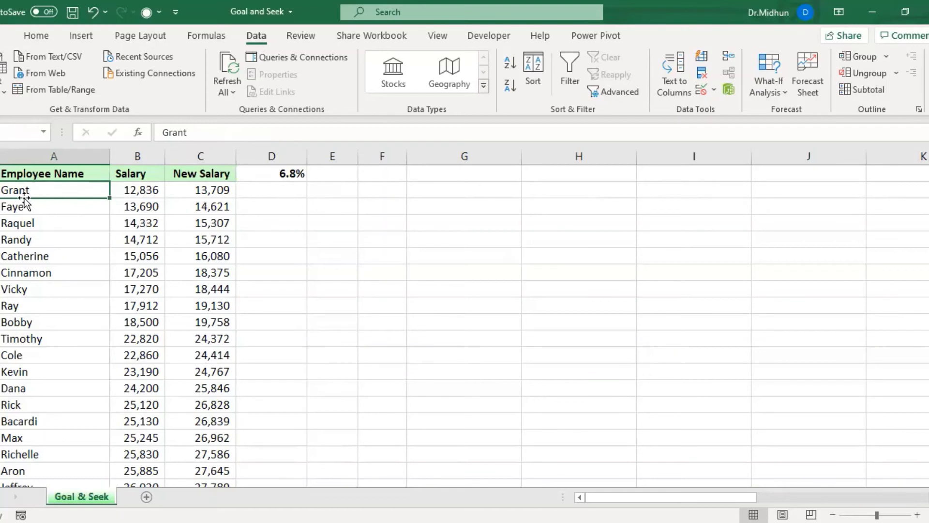
left_click_drag(51, 198, 50, 198)
double_click(50, 198)
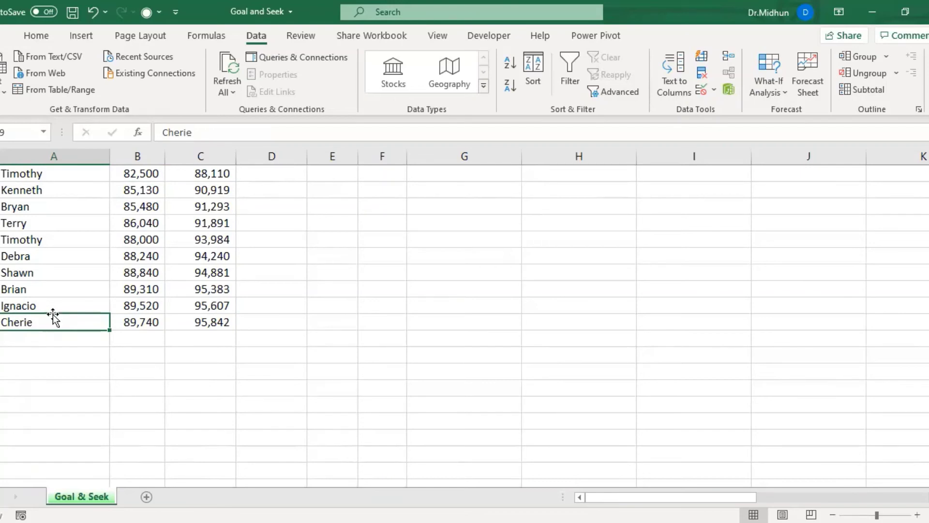
key("ctrl+Home")
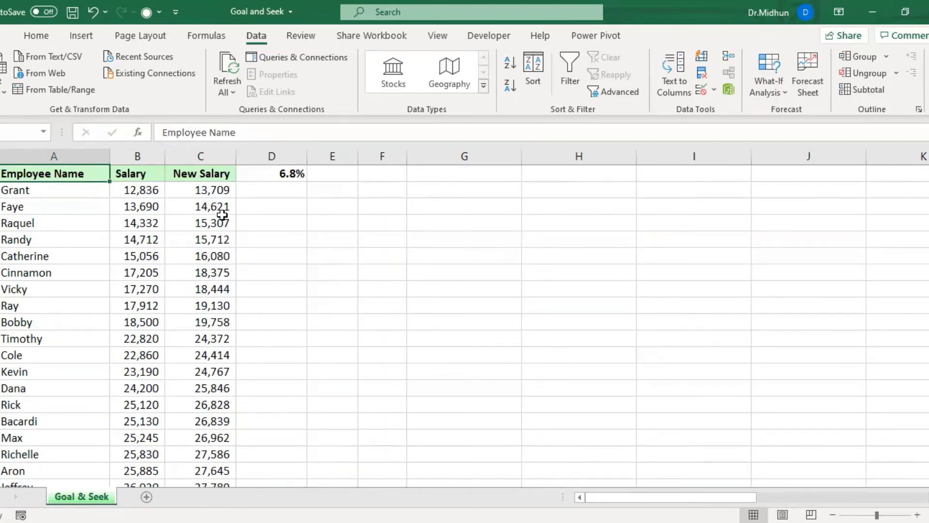
Total the whole New Salary column in cell G8 with =SUM(C:C).
left_click(415, 287)
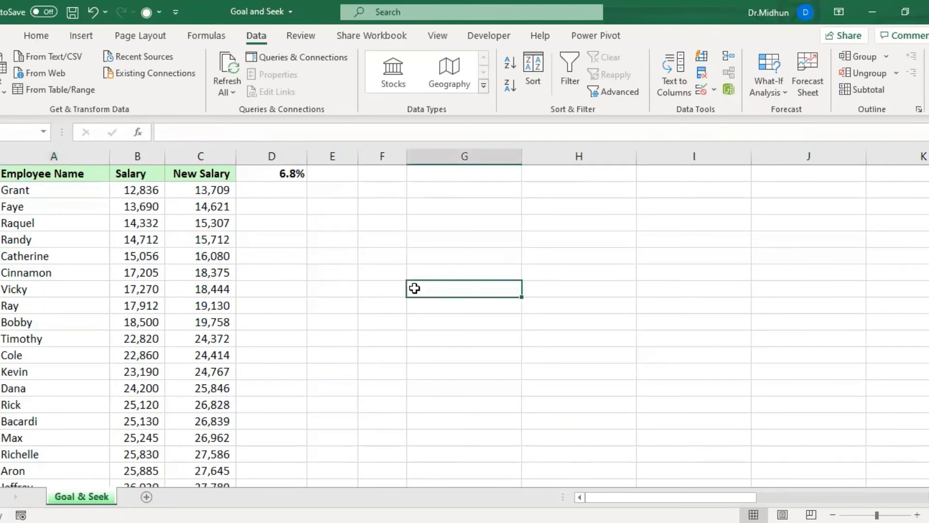
type("=")
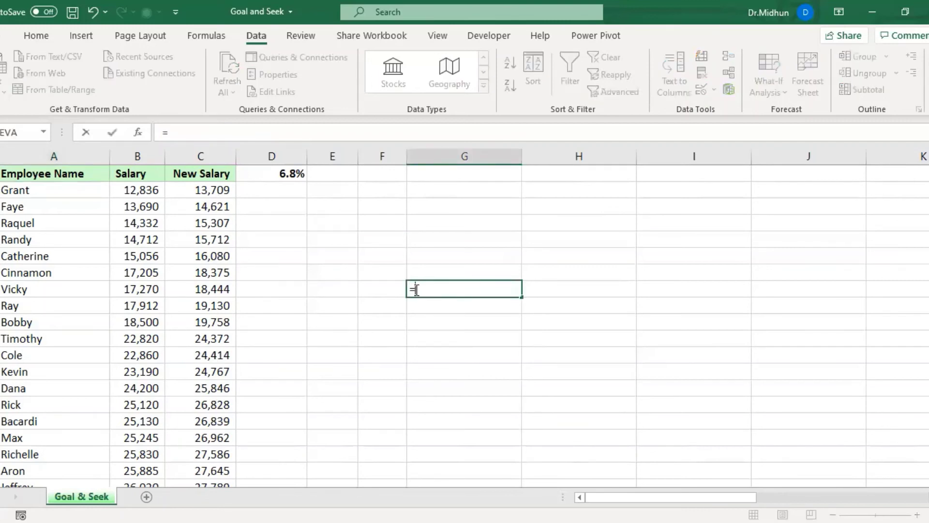
type("sum")
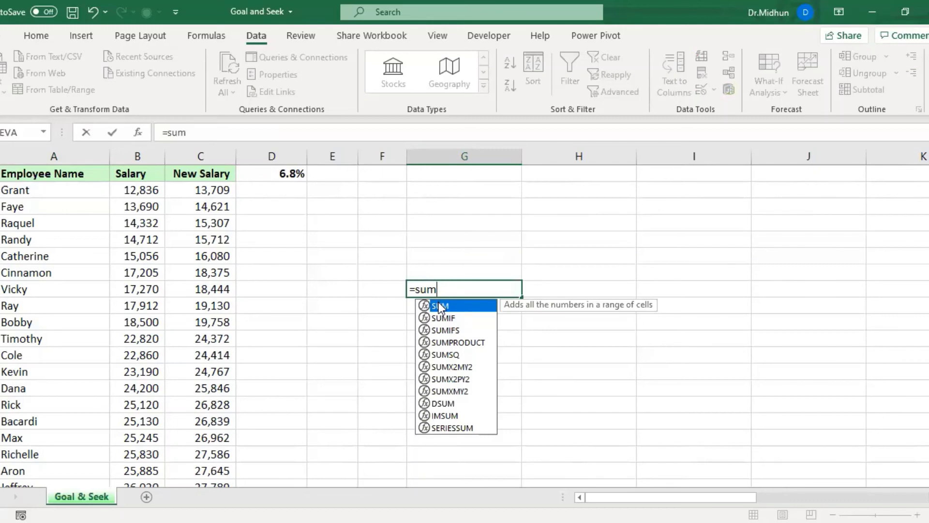
type("(")
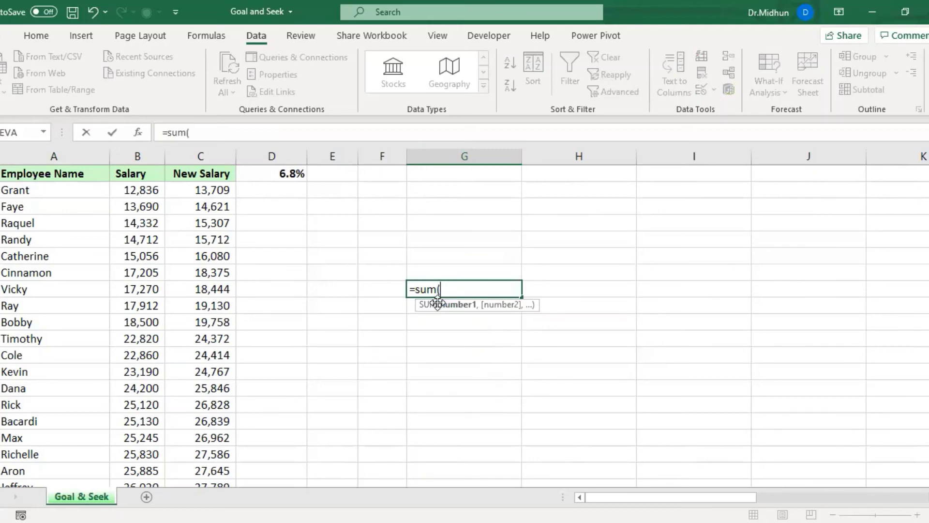
left_click(206, 155)
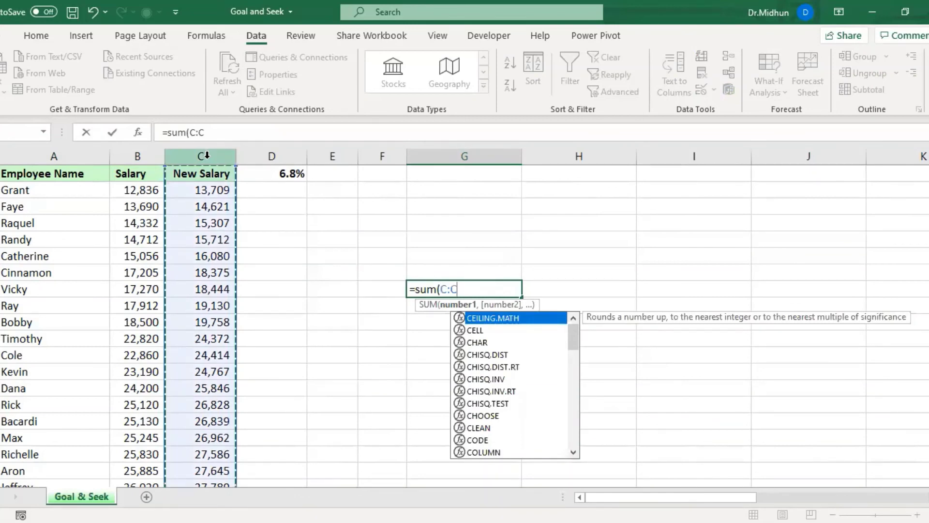
type(")")
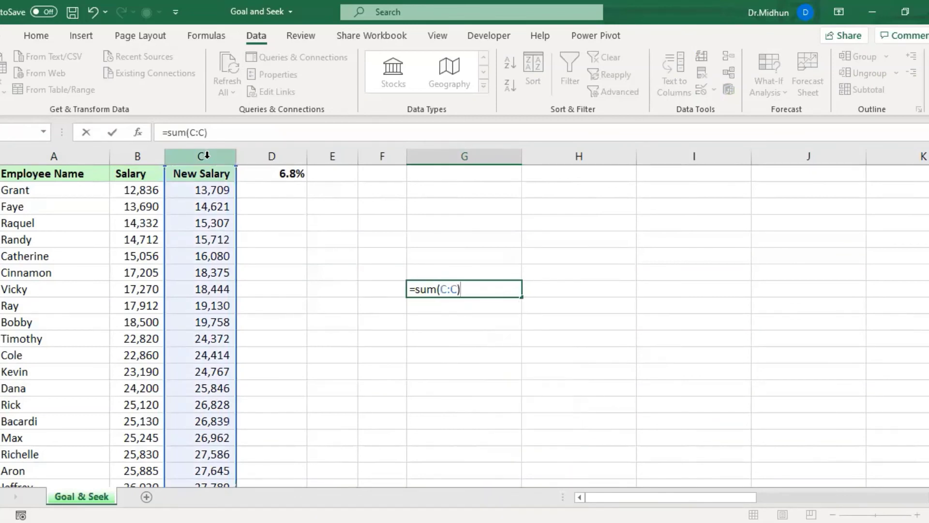
key("Return")
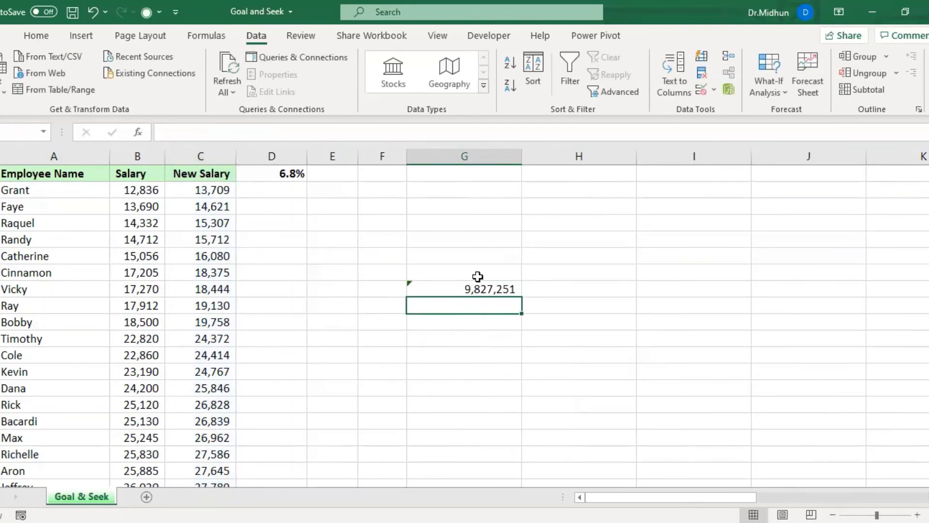
Use Goal Seek to bring the New Salary total in G8 to 10000000 by changing the percentage in D1, keeping the solution.
left_click(462, 288)
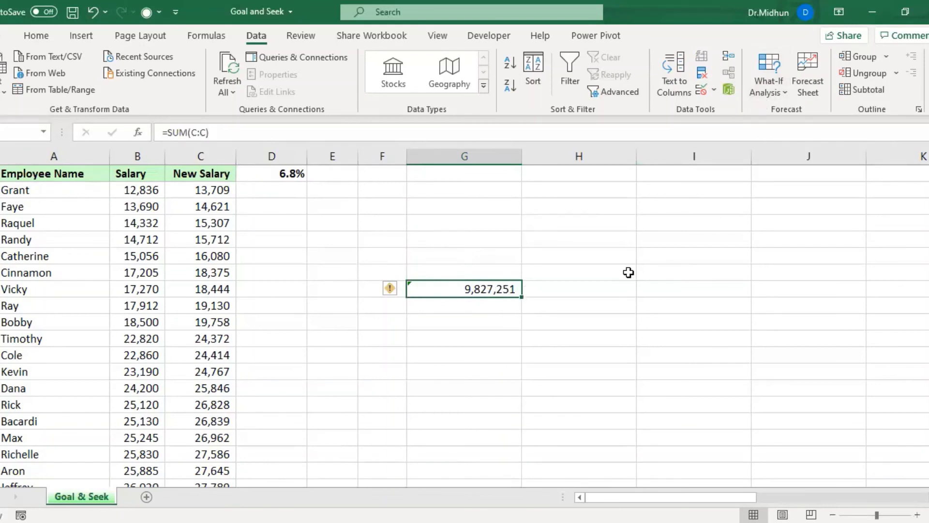
left_click(767, 82)
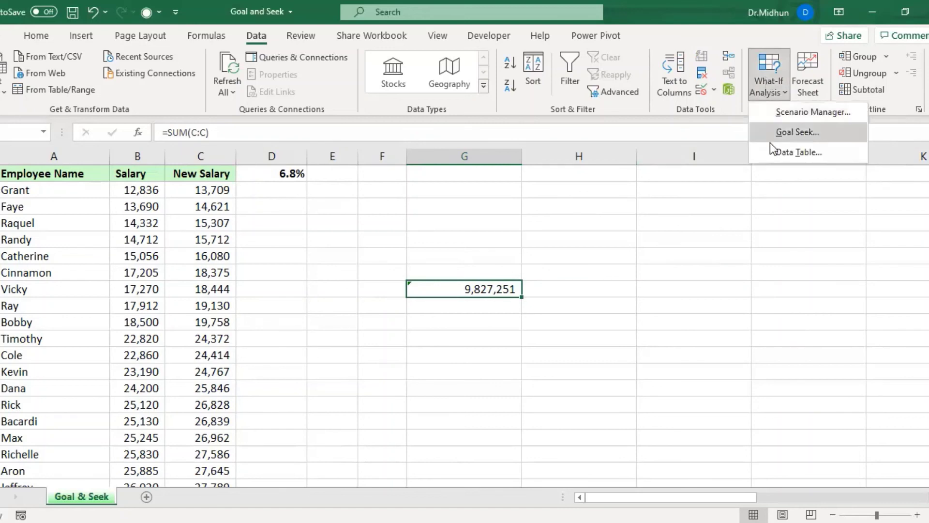
left_click(793, 132)
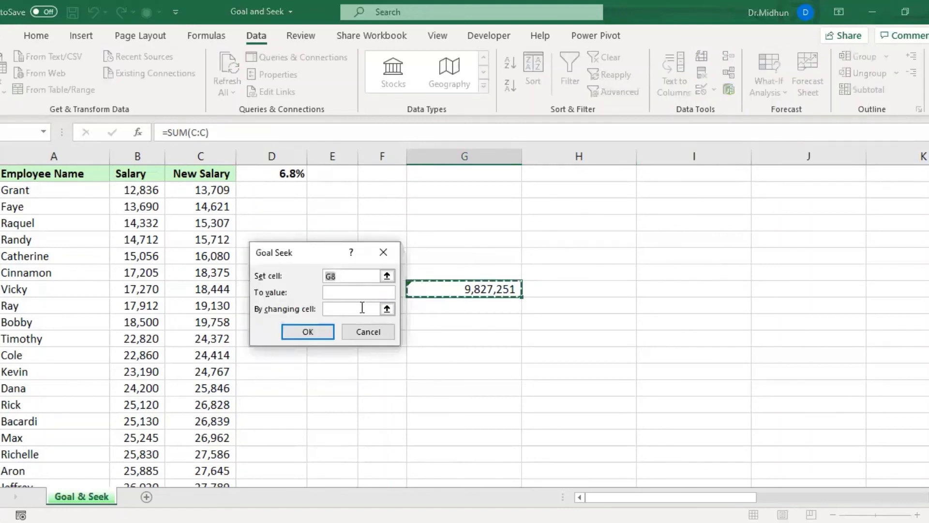
left_click_drag(323, 253, 660, 217)
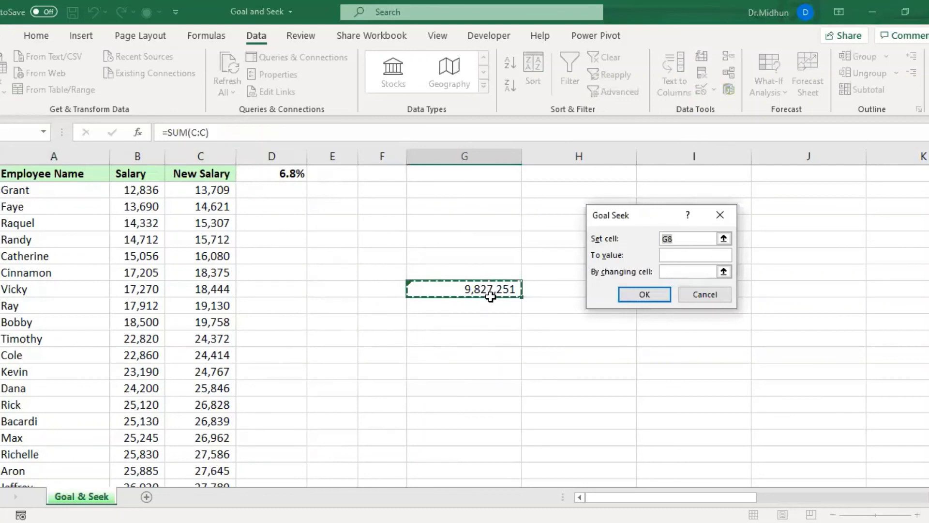
left_click(680, 255)
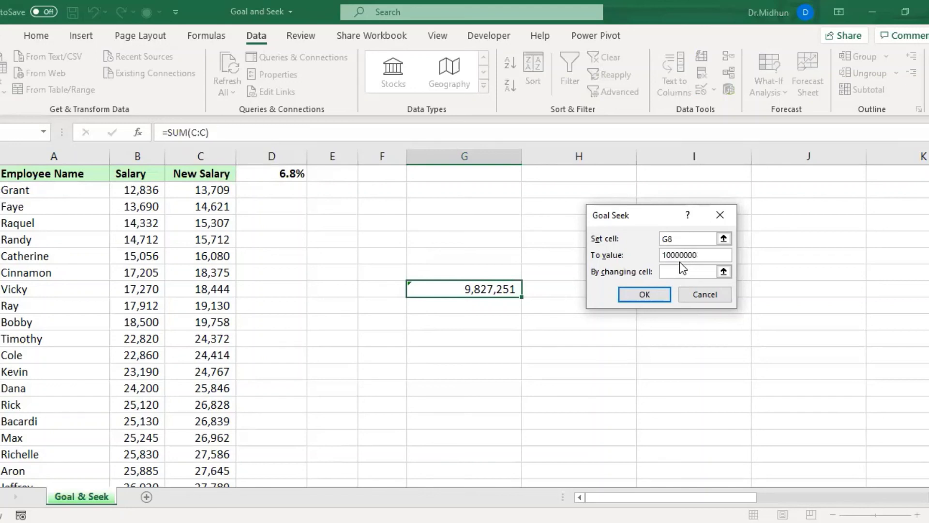
left_click(671, 272)
left_click(281, 175)
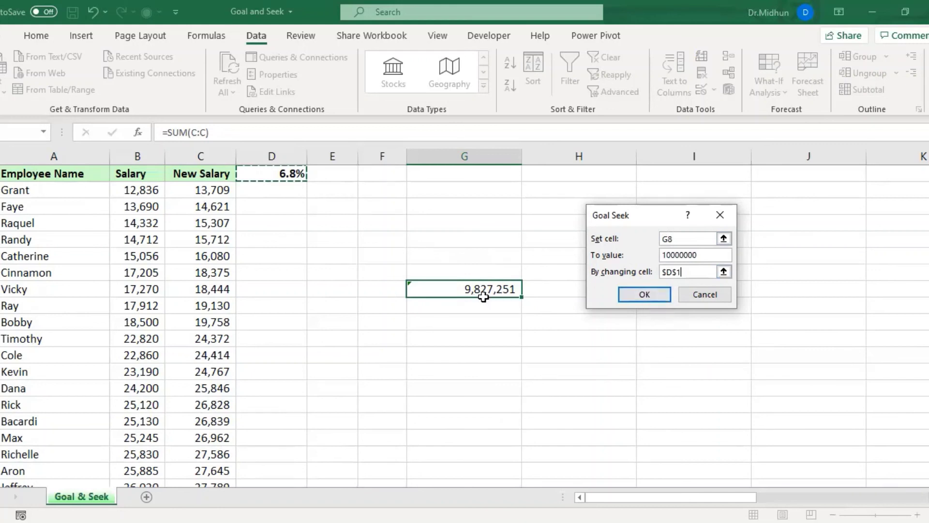
left_click(642, 300)
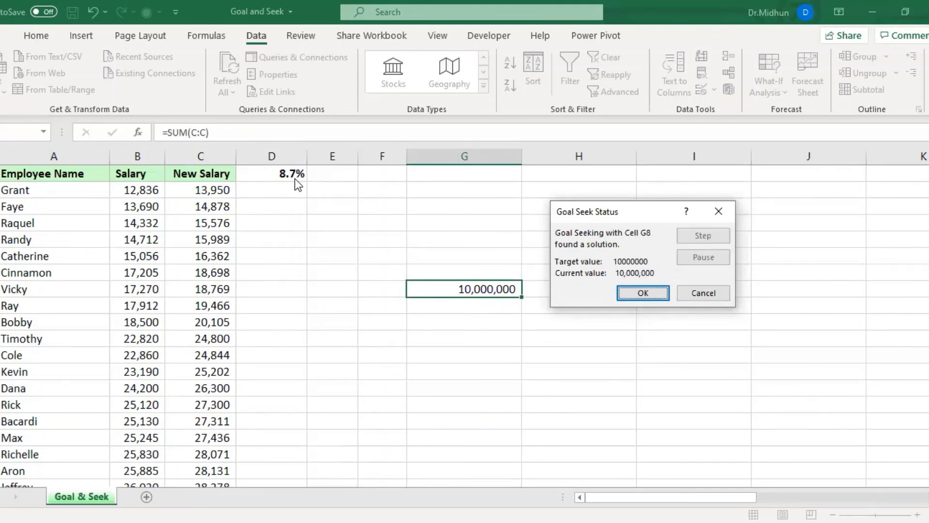
left_click(642, 294)
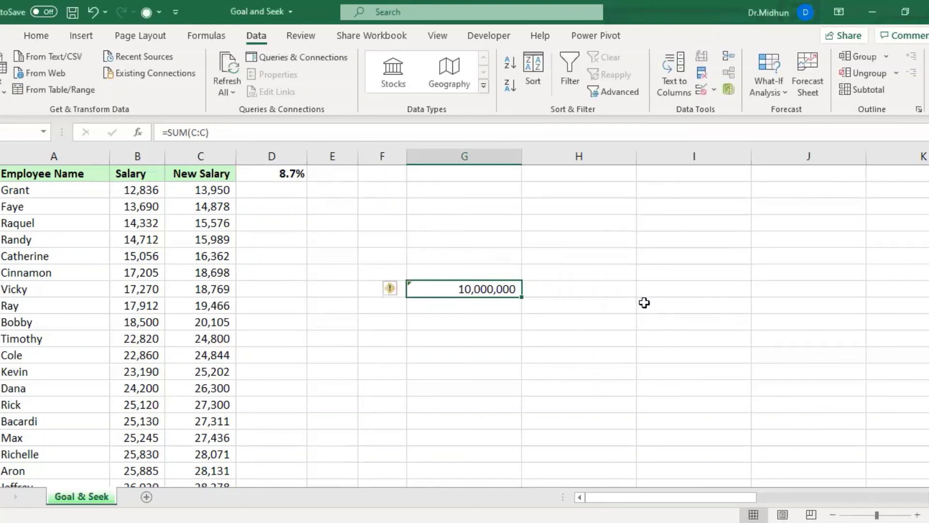